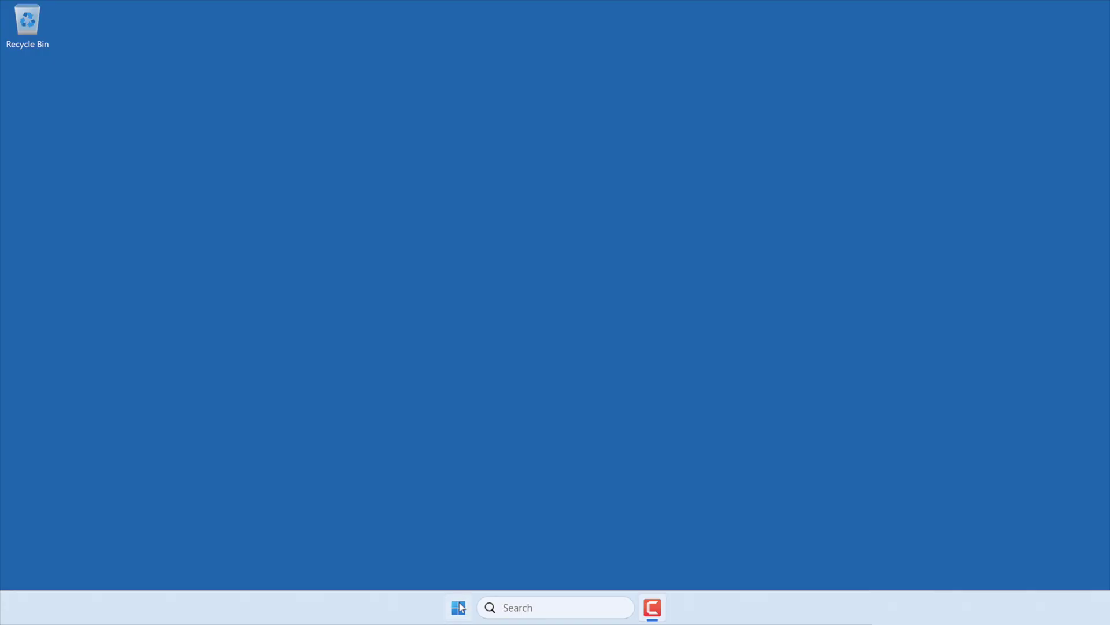
# Step: Go to Windows Update in the Windows Settings app from the Start menu
pyautogui.click(458, 606)
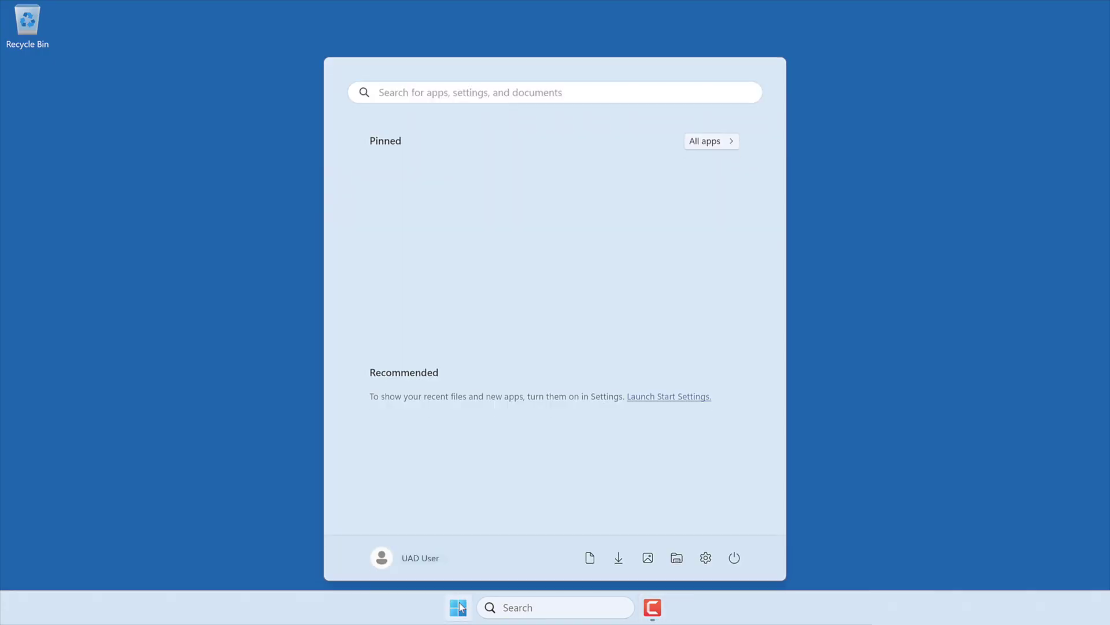
pyautogui.click(707, 564)
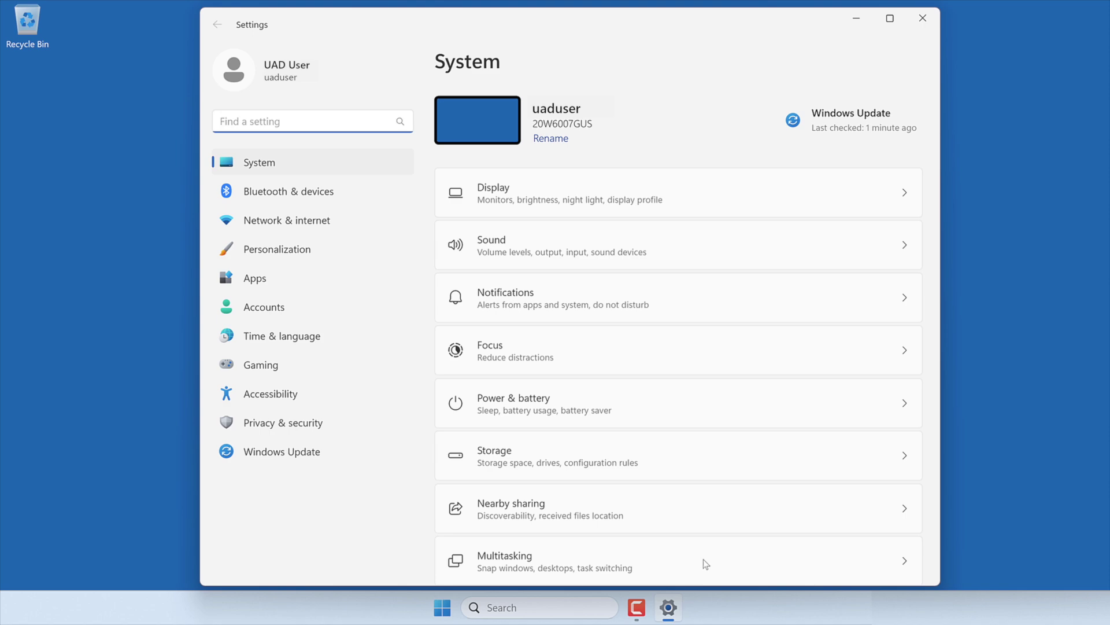
pyautogui.click(382, 454)
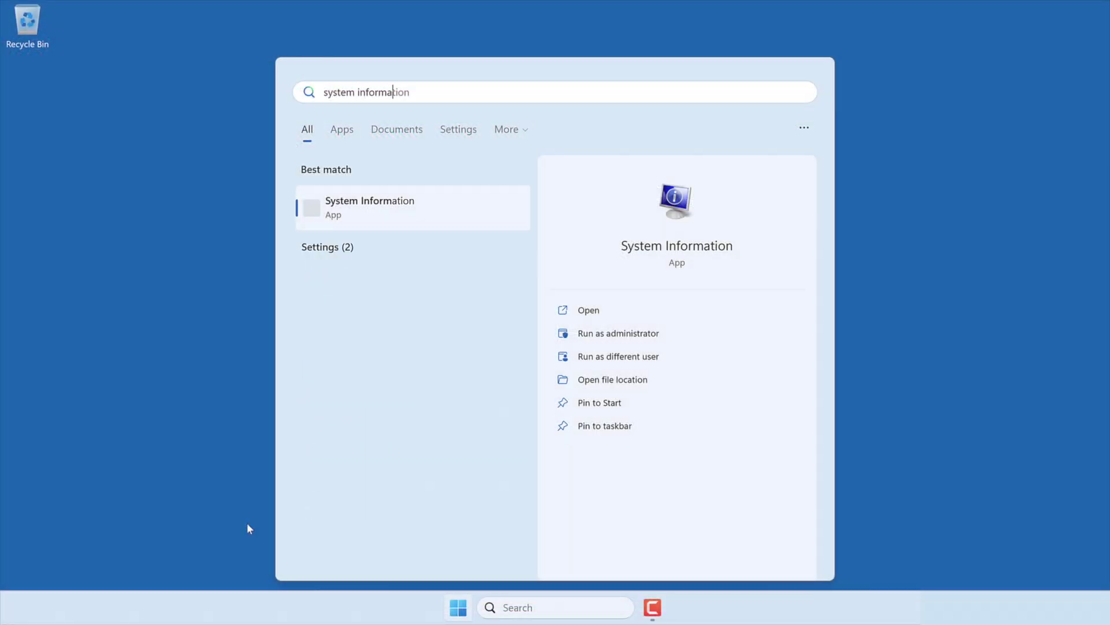
# Step: Search Start for 'system information' and launch the System Information app
pyautogui.write('tion')
pyautogui.click(440, 213)
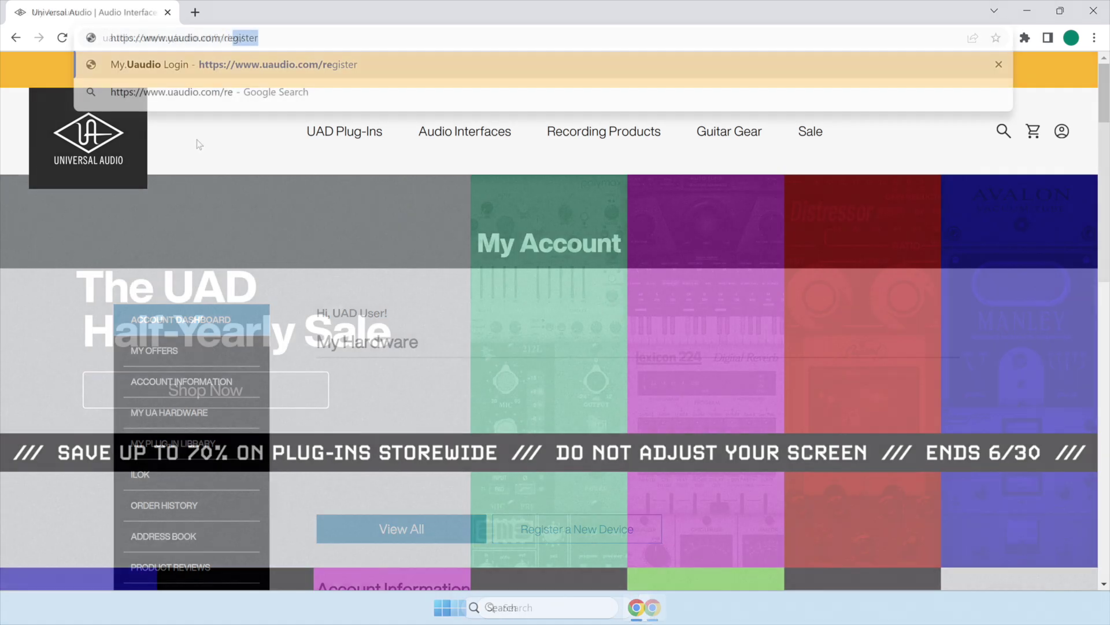
# Step: Go to uaudio.com/register and select Apollo x4 Thunderbolt as the device to register
pyautogui.write('ister')
pyautogui.press('Return')
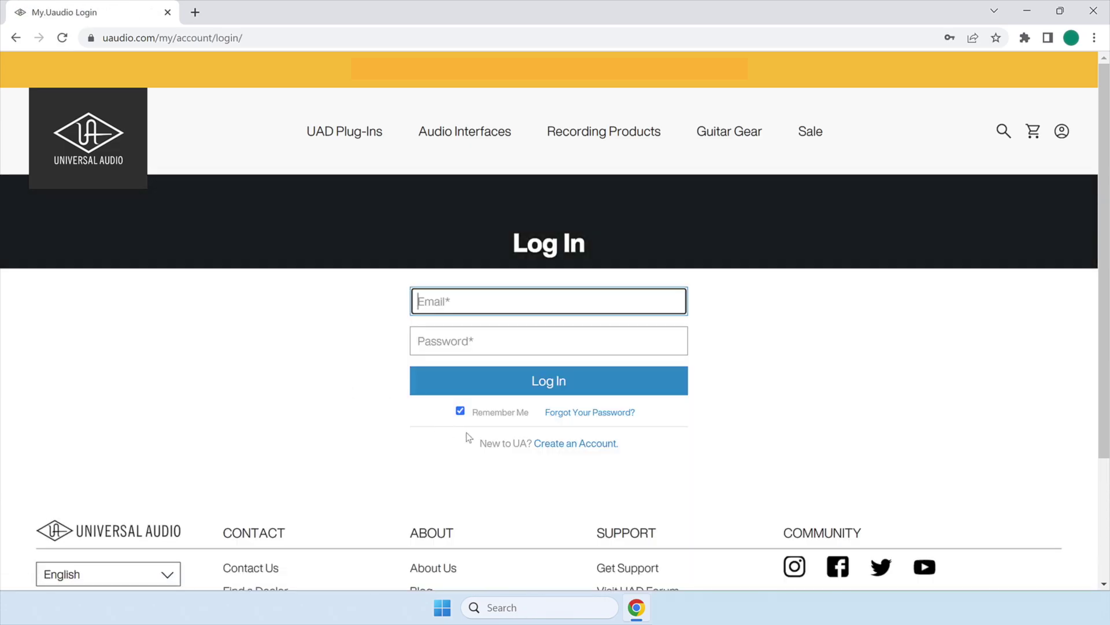
pyautogui.click(547, 447)
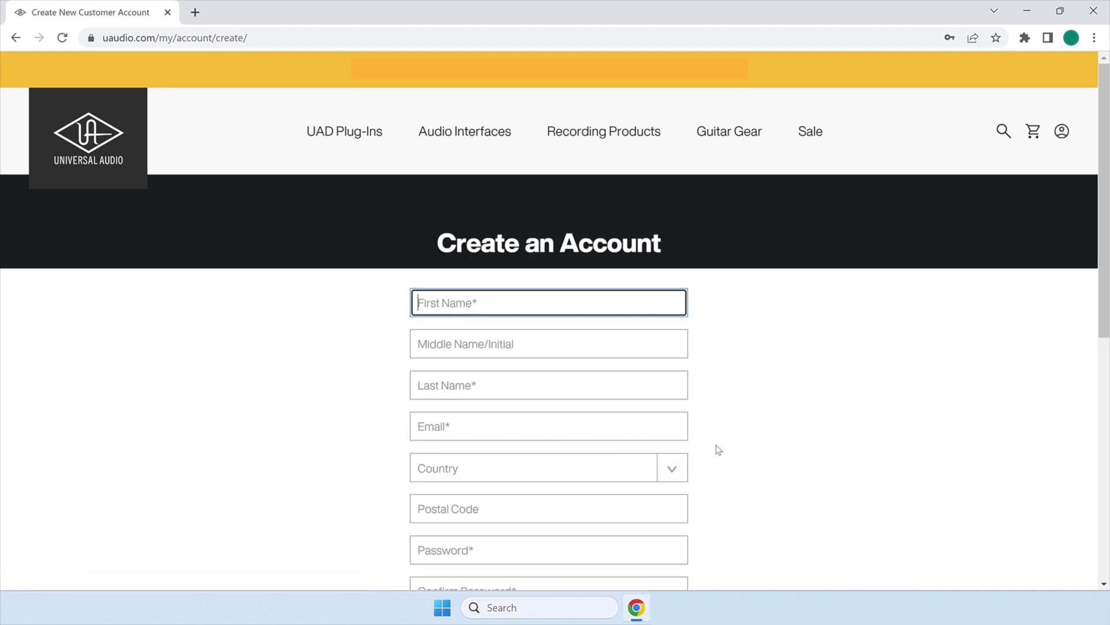
pyautogui.click(654, 425)
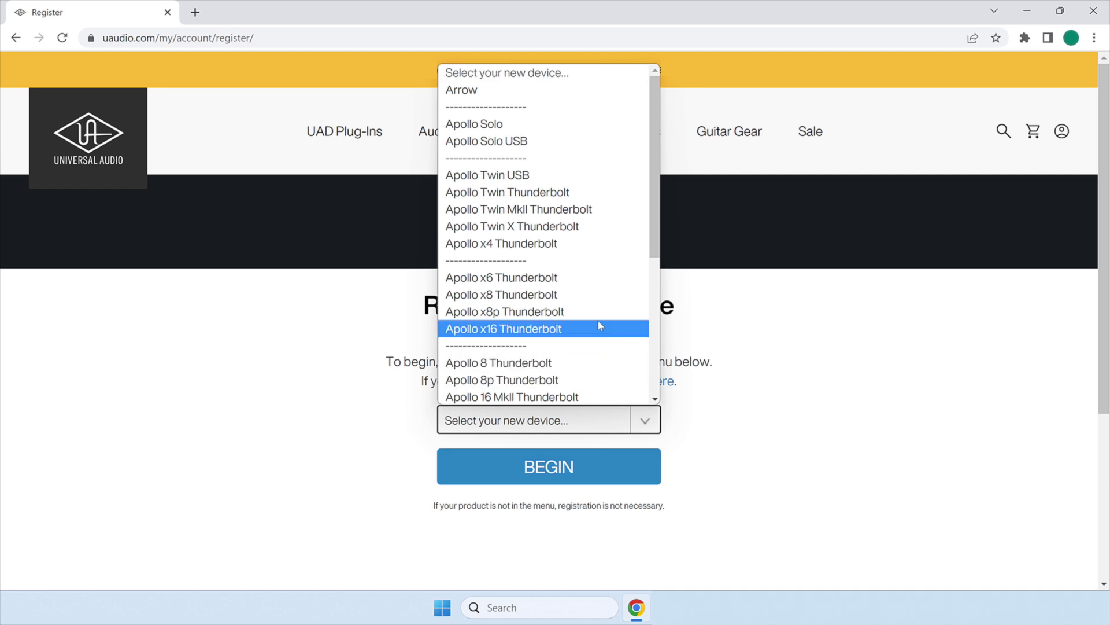
pyautogui.click(584, 244)
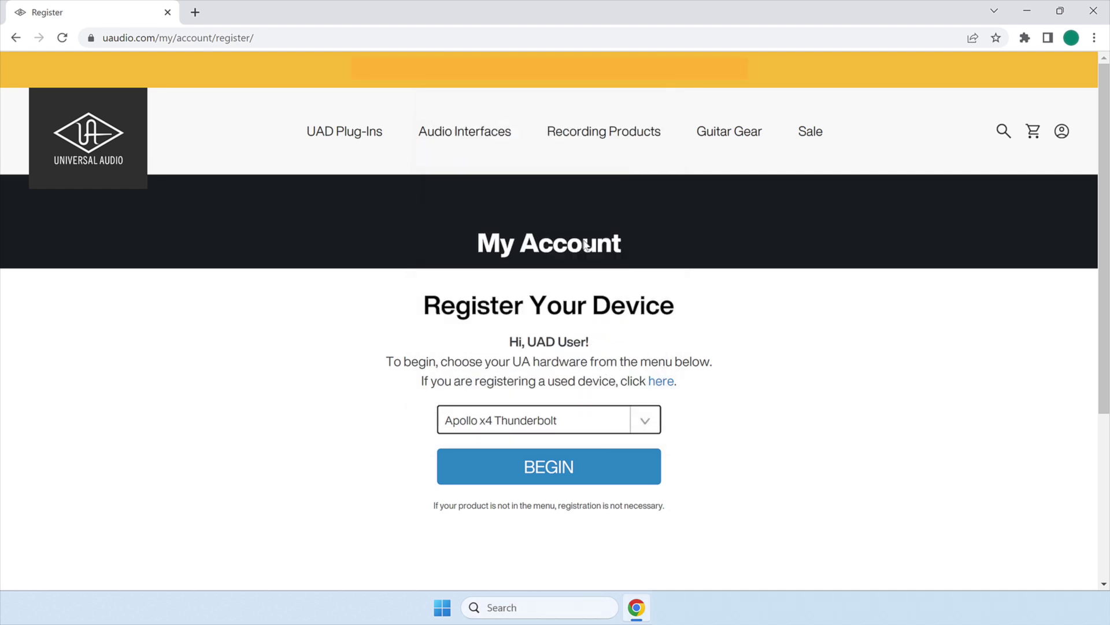
# Step: Begin the Apollo x4 registration wizard to reach its Connect step
pyautogui.click(645, 469)
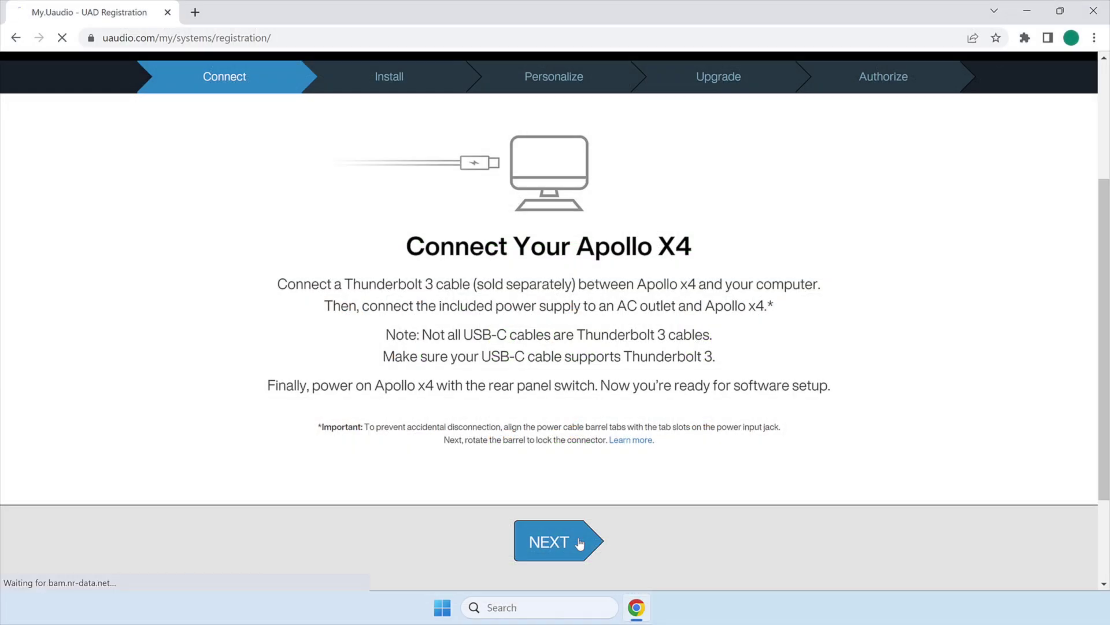
# Step: Download the UAD software for PC and advance to the Read, Install & Restart step
pyautogui.scroll(-1, 734, 545)
pyautogui.scroll(-1, 760, 550)
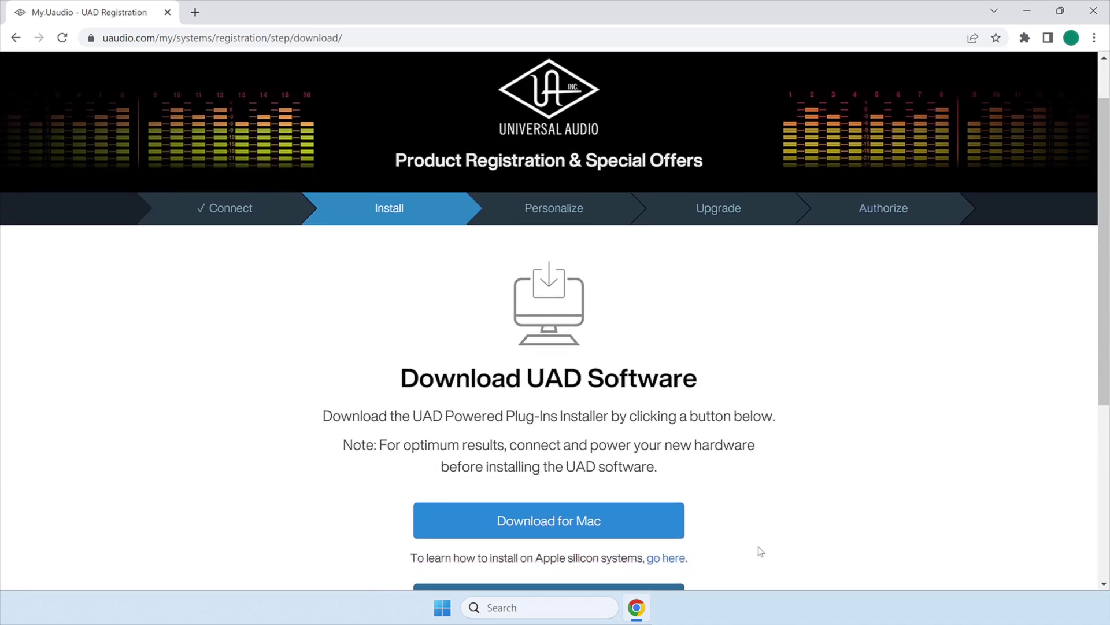
pyautogui.scroll(-1, 760, 551)
pyautogui.scroll(-1, 760, 551)
pyautogui.scroll(-1, 761, 551)
pyautogui.scroll(-1, 761, 551)
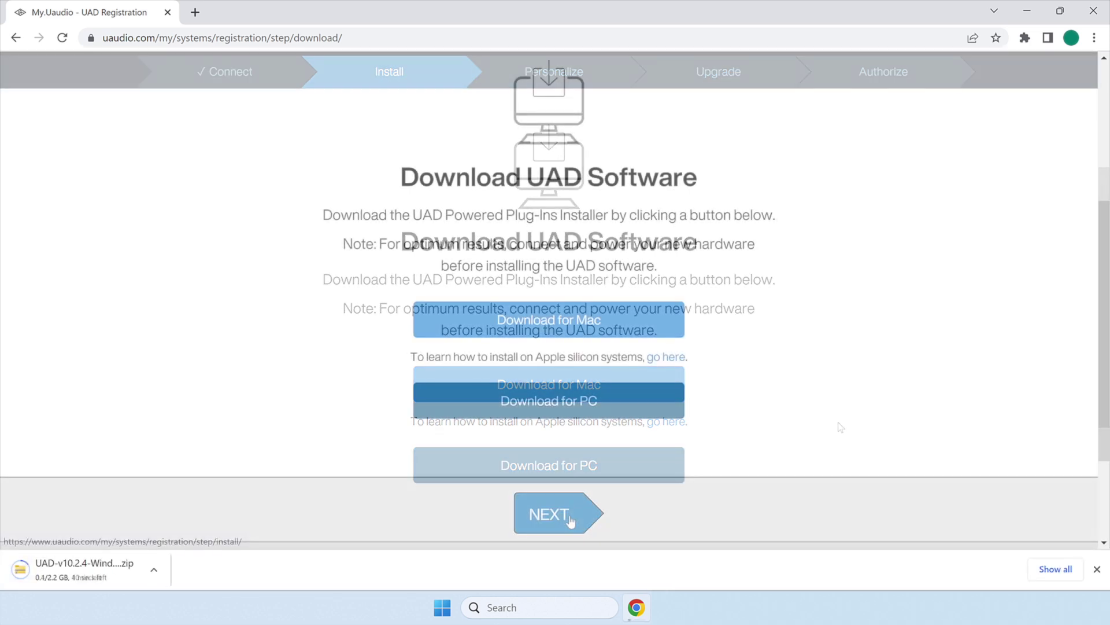
pyautogui.click(571, 520)
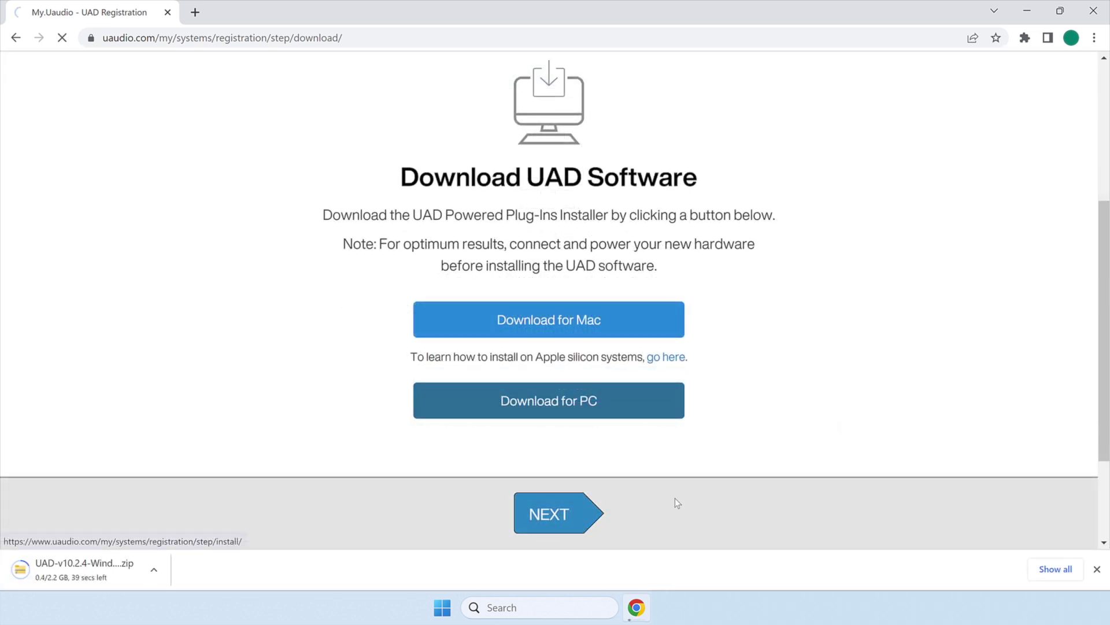
pyautogui.scroll(-2, 850, 492)
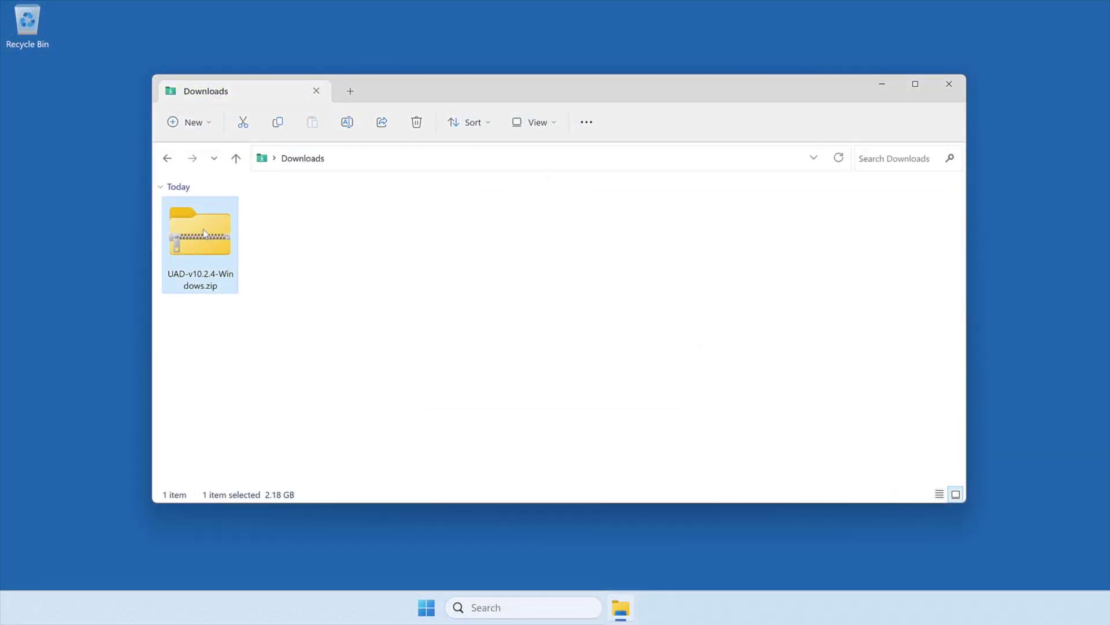
# Step: Extract the downloaded UAD zip into the suggested UAD-v10.2.4-Windows folder
pyautogui.rightClick(203, 229)
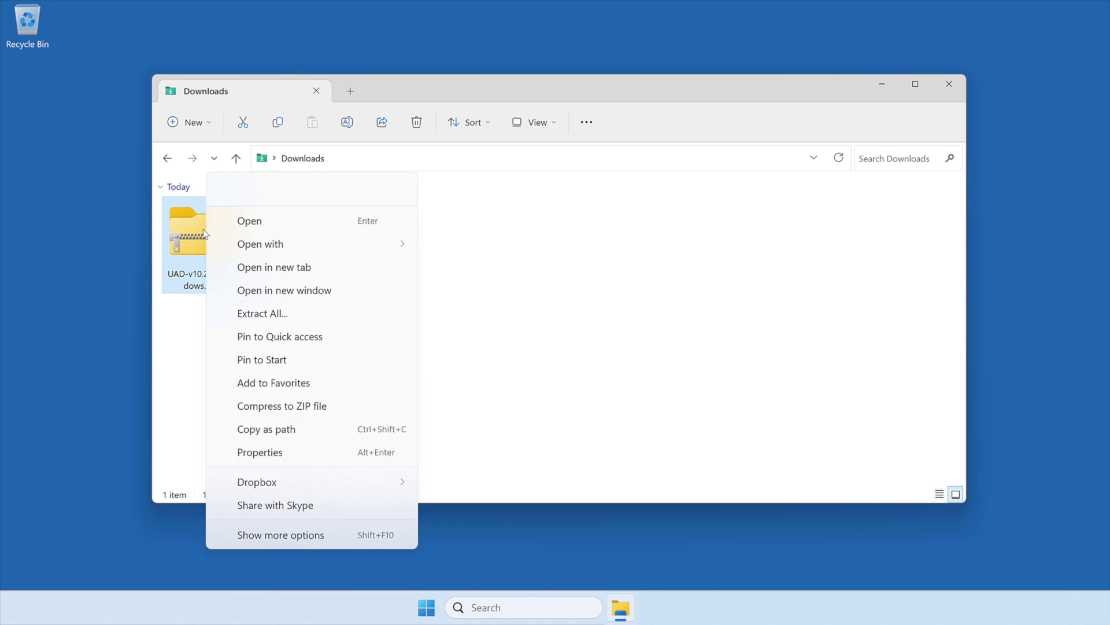
pyautogui.click(314, 318)
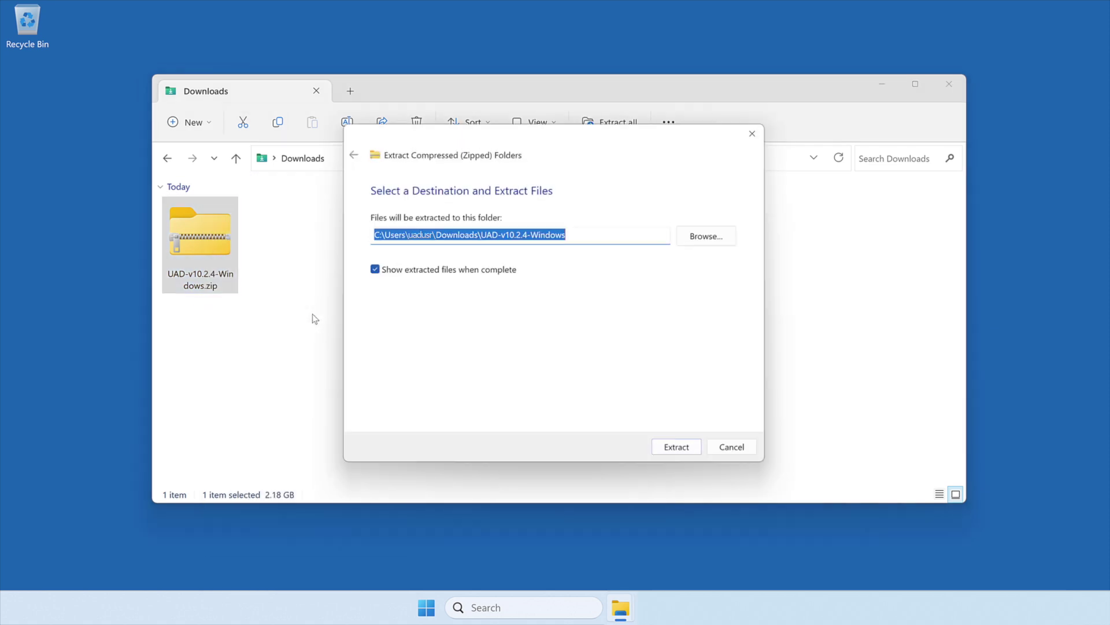
pyautogui.click(665, 455)
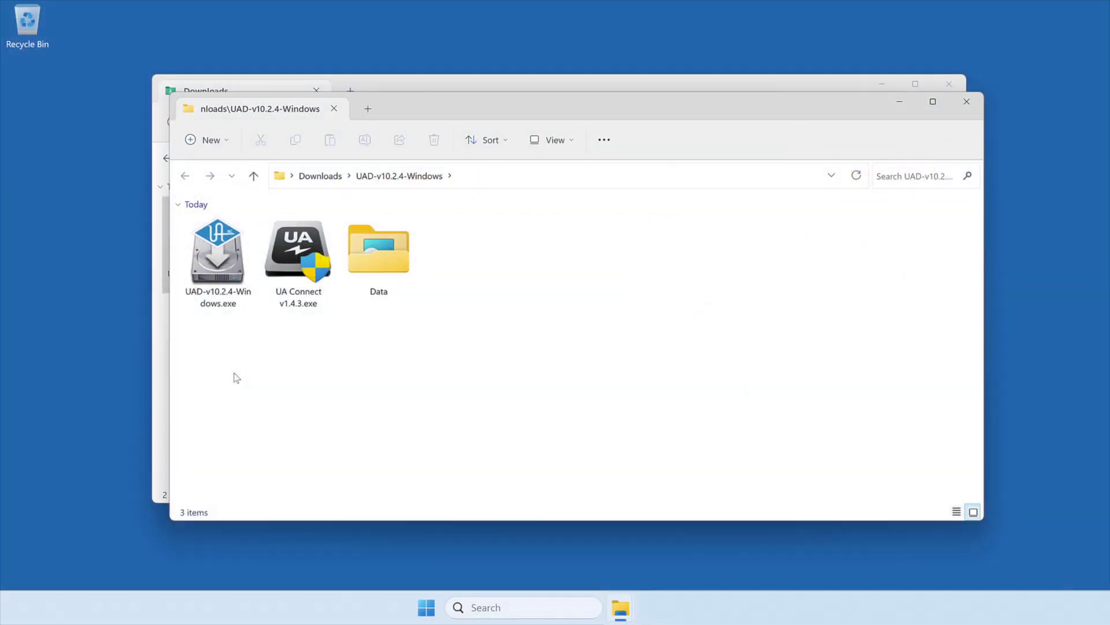
# Step: Install UAD-v10.2.4-Windows.exe after accepting the license, then restart the PC
pyautogui.click(229, 260)
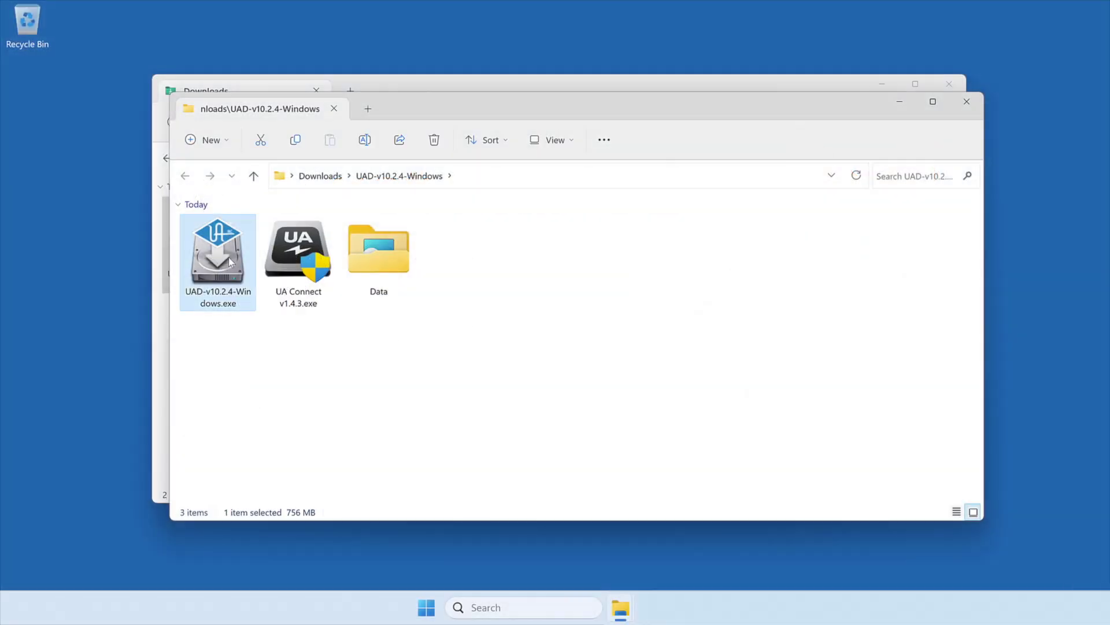
pyautogui.doubleClick(229, 261)
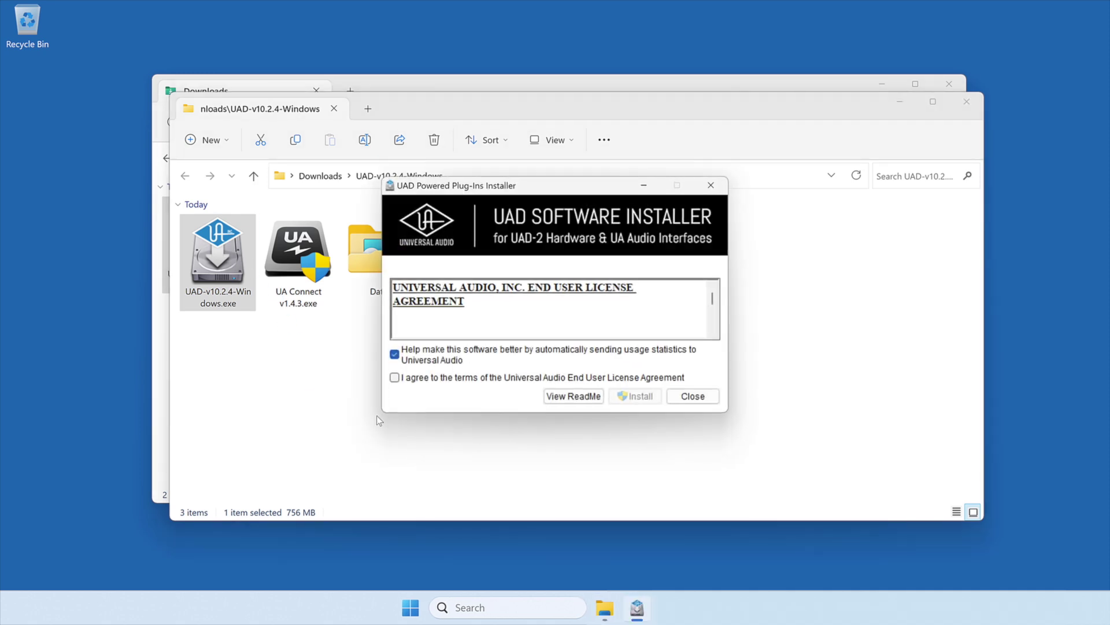
pyautogui.click(394, 377)
pyautogui.click(637, 396)
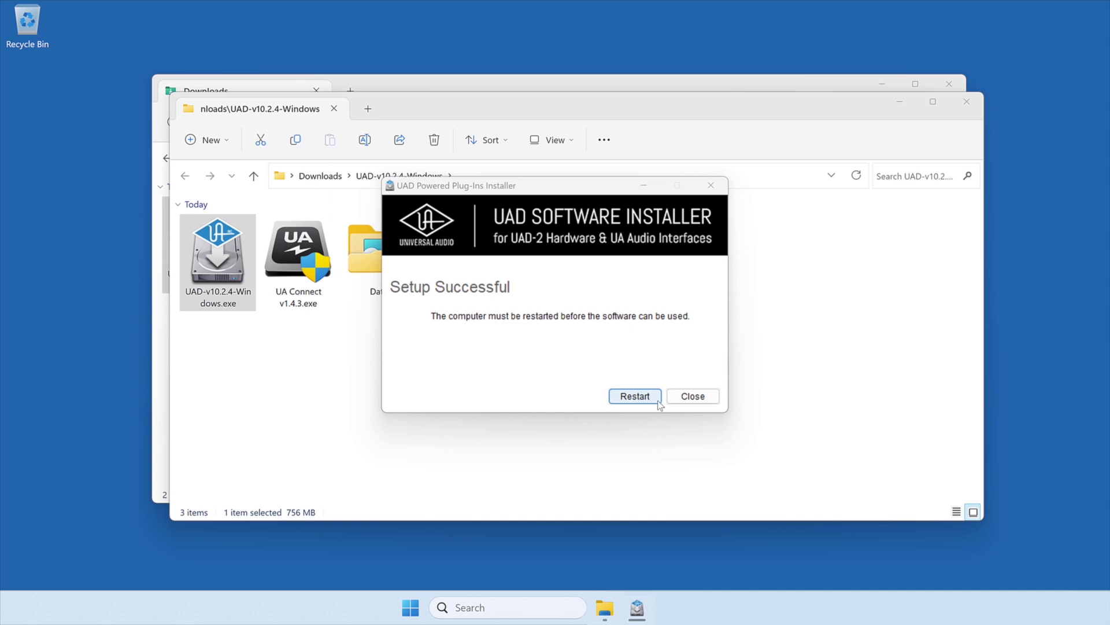
pyautogui.click(658, 401)
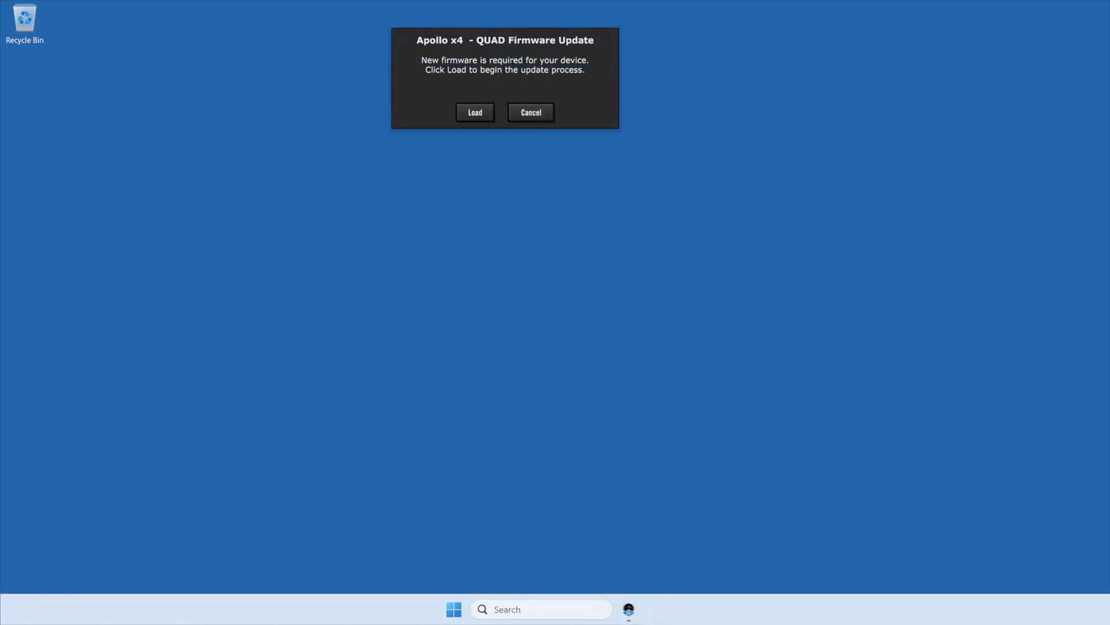
# Step: Load the new firmware onto the Apollo x4 from the update prompt
pyautogui.press('Return')
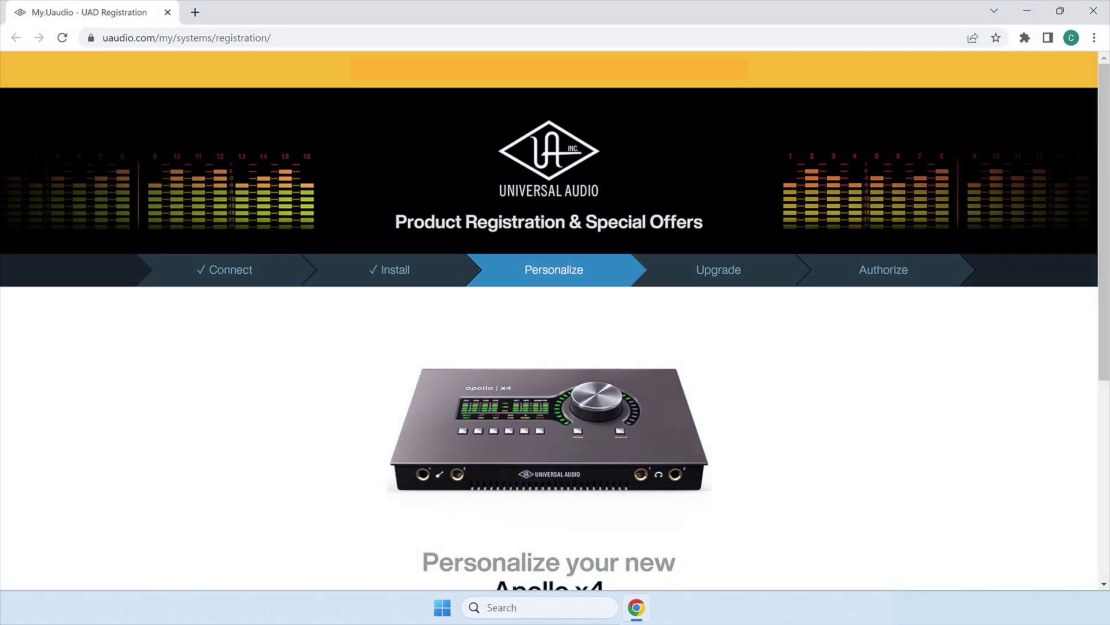
pyautogui.scroll(-4, 555, 320)
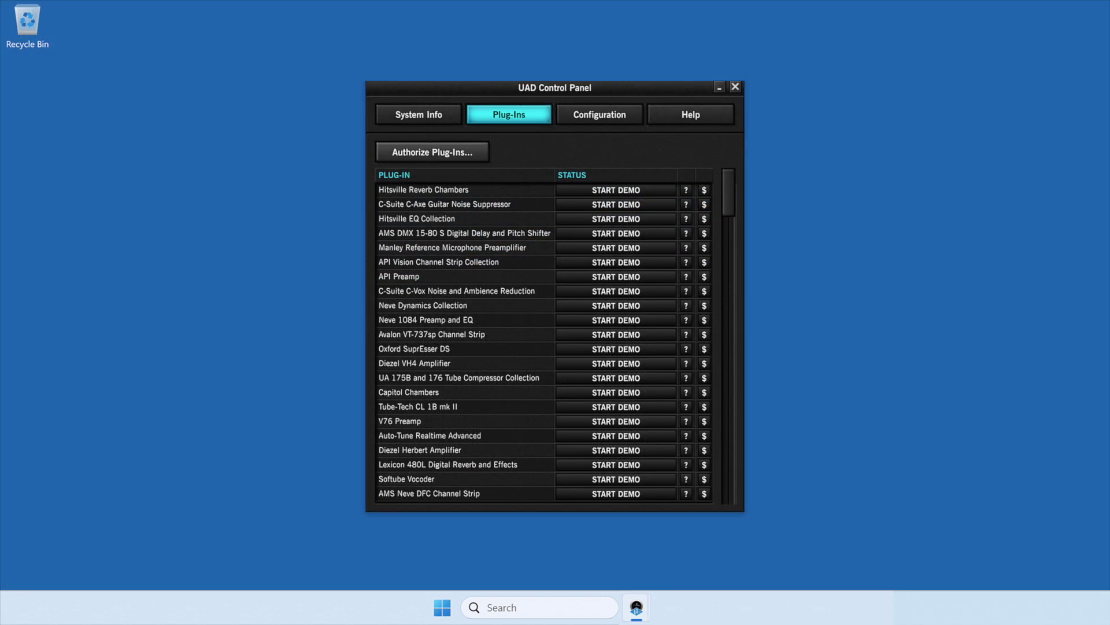
# Step: Authorize the plug-ins from the UAD Control Panel's Plug-Ins tab
pyautogui.click(433, 151)
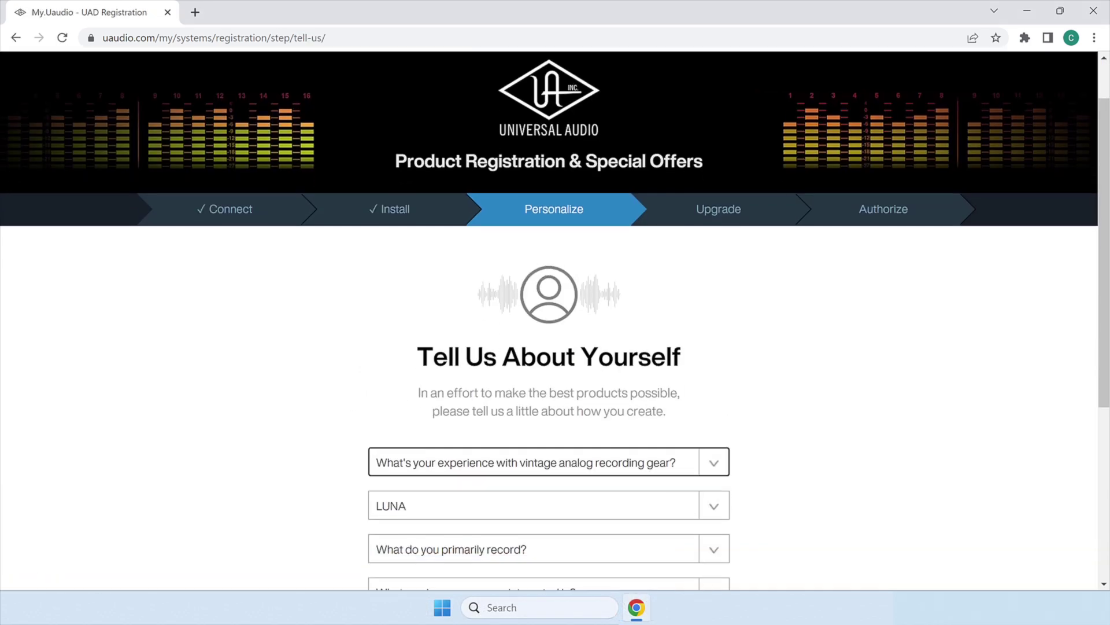
# Step: Set the vintage analog gear experience answer to None in the questionnaire
pyautogui.scroll(-2, 555, 318)
pyautogui.scroll(-1, 555, 318)
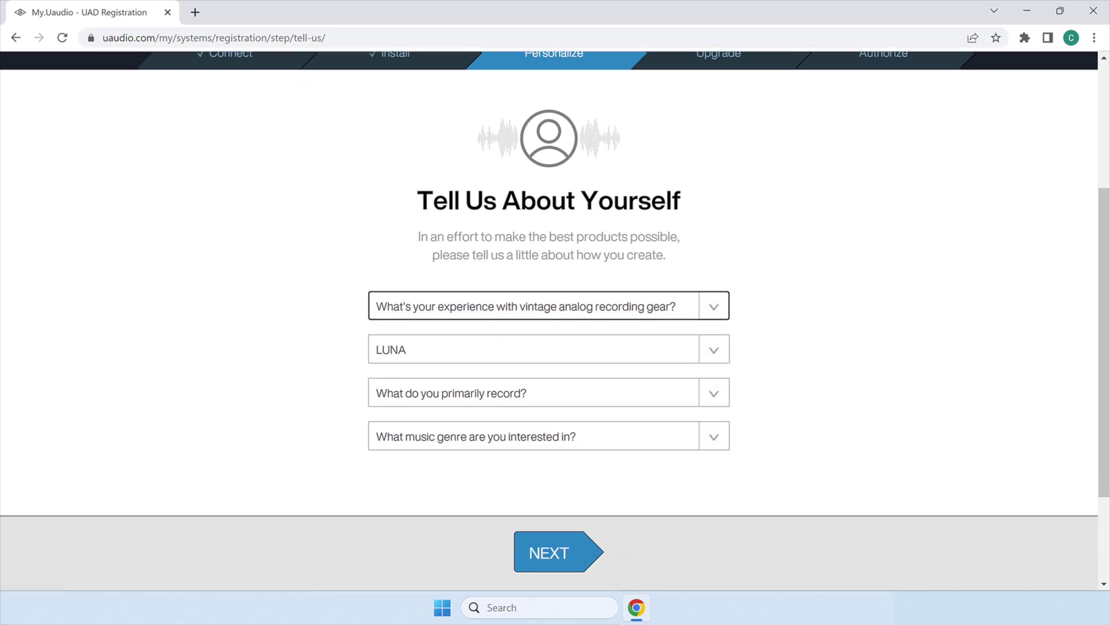
pyautogui.hotkey('alt', 'Down')
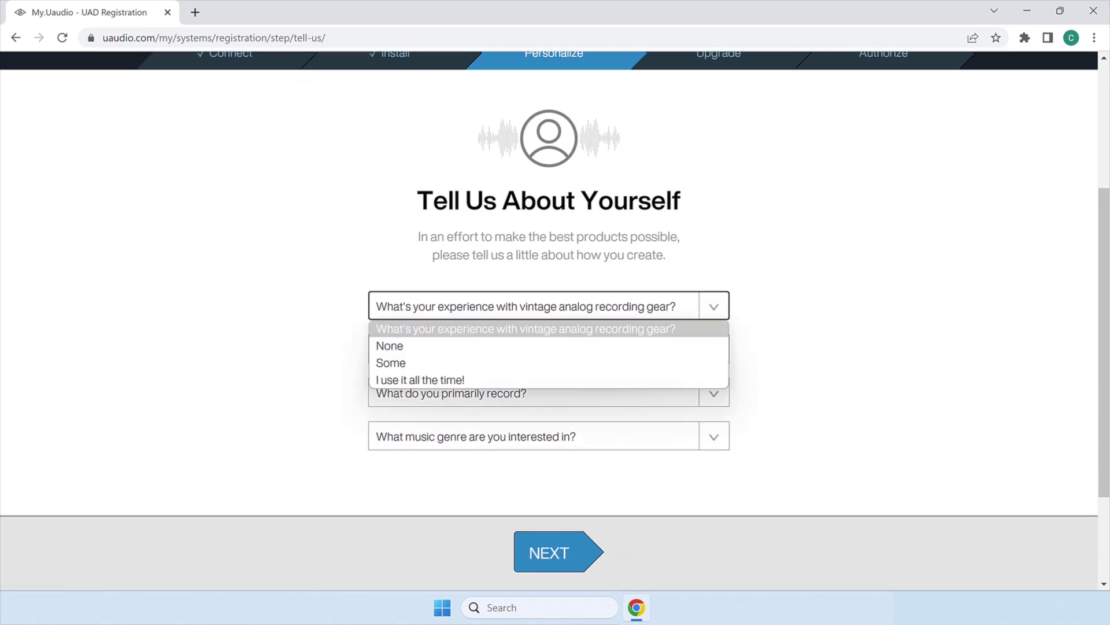
pyautogui.press('Down')
pyautogui.press('Return')
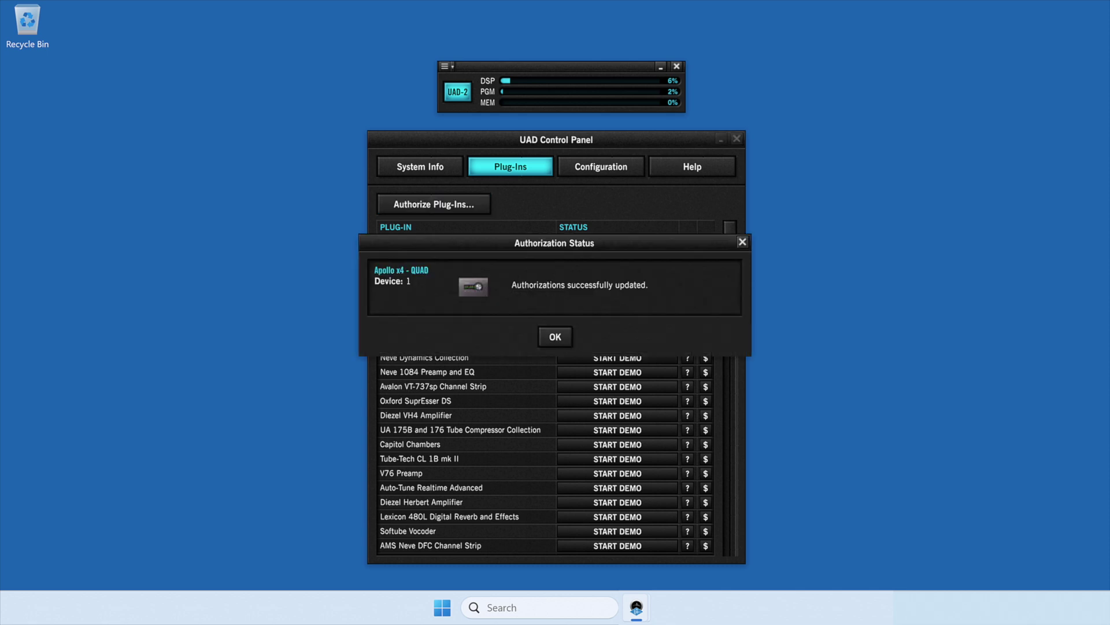
# Step: Confirm the 'Authorizations successfully updated' message to return to the UAD plug-in list
pyautogui.press('Return')
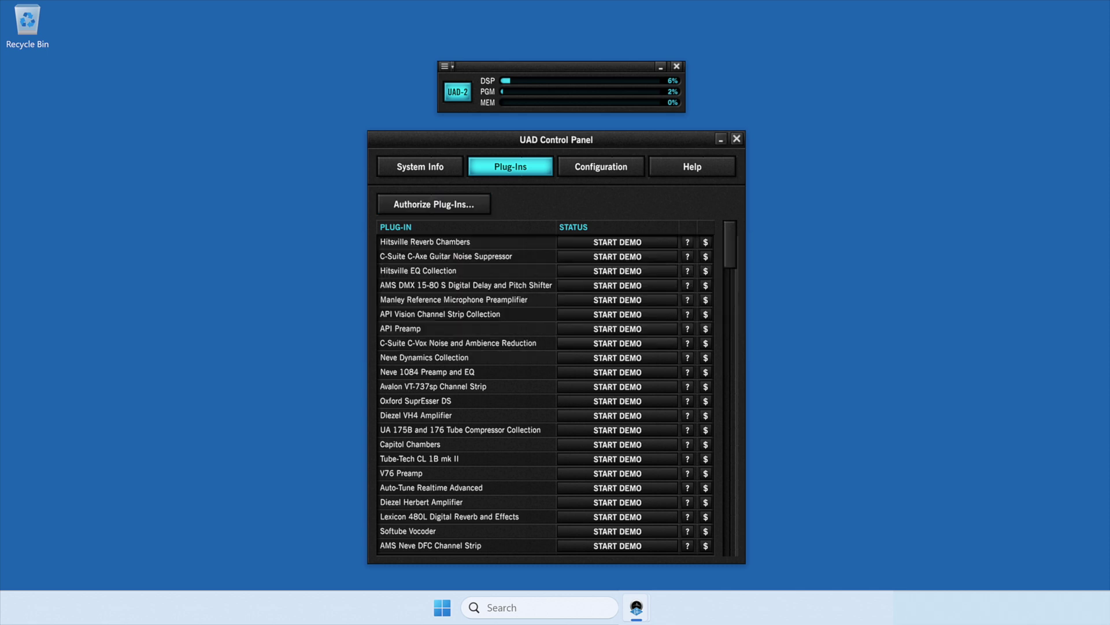